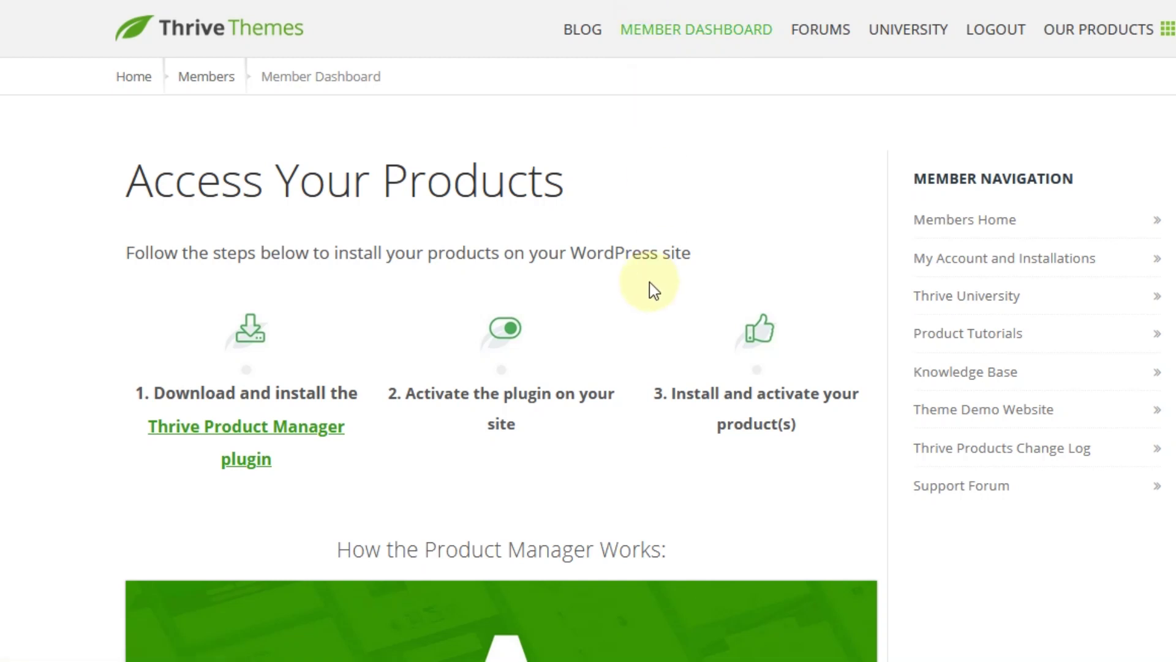
Start downloading the Thrive Product Manager plugin from the Thrive Themes member dashboard.
scroll(655, 301, down, 2)
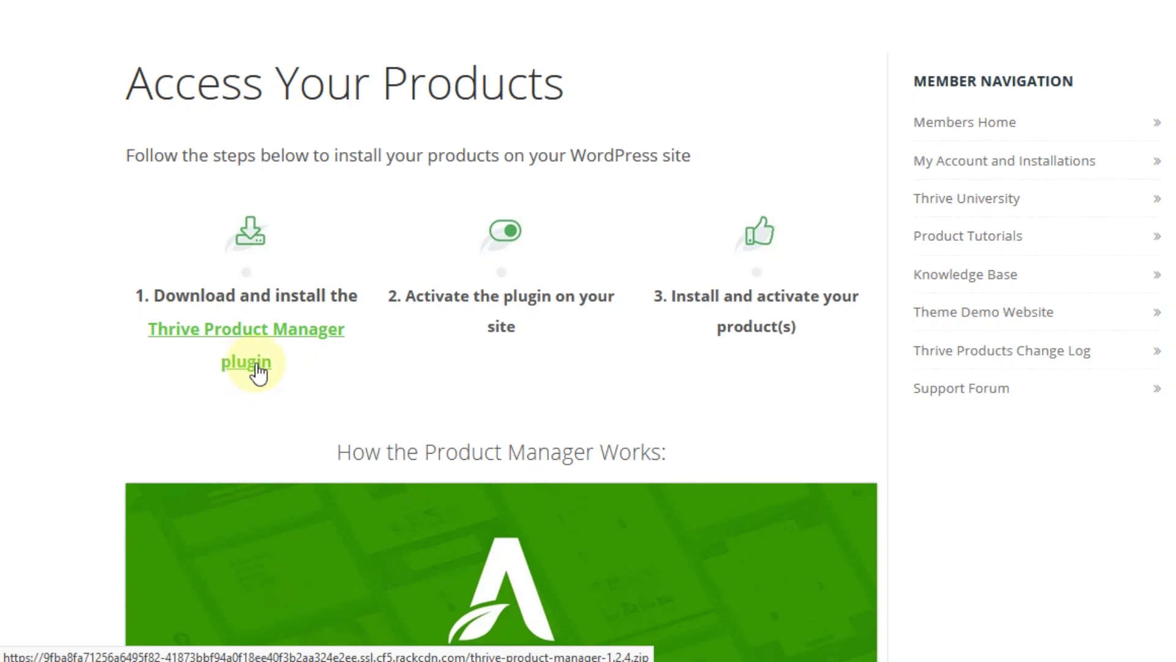
click(250, 336)
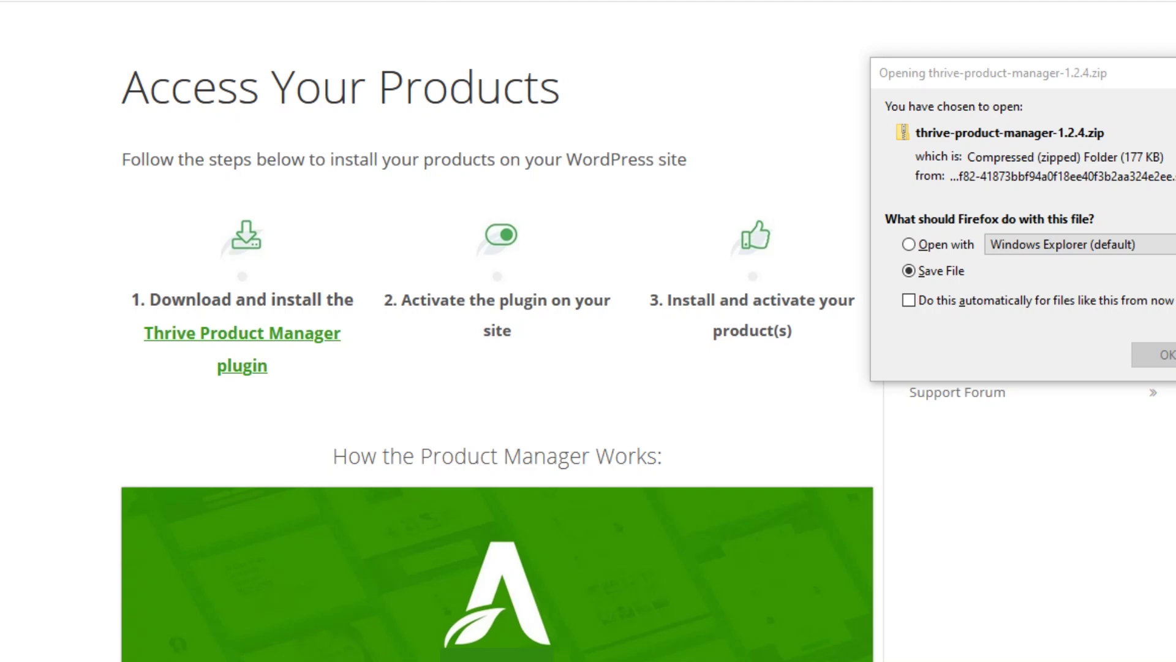
Switch to the WordPress admin, save thrive-product-manager-1.2.4.zip, and open the upload form for adding a new plugin.
key(ctrl+Tab)
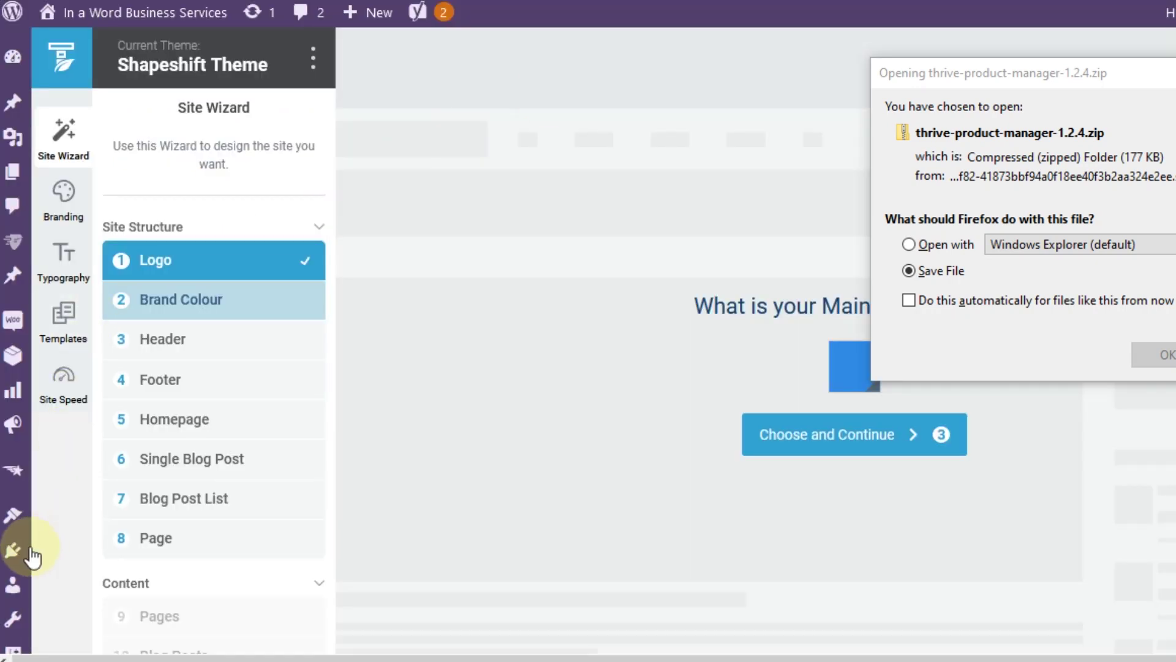
scroll(9, 563, down, 4)
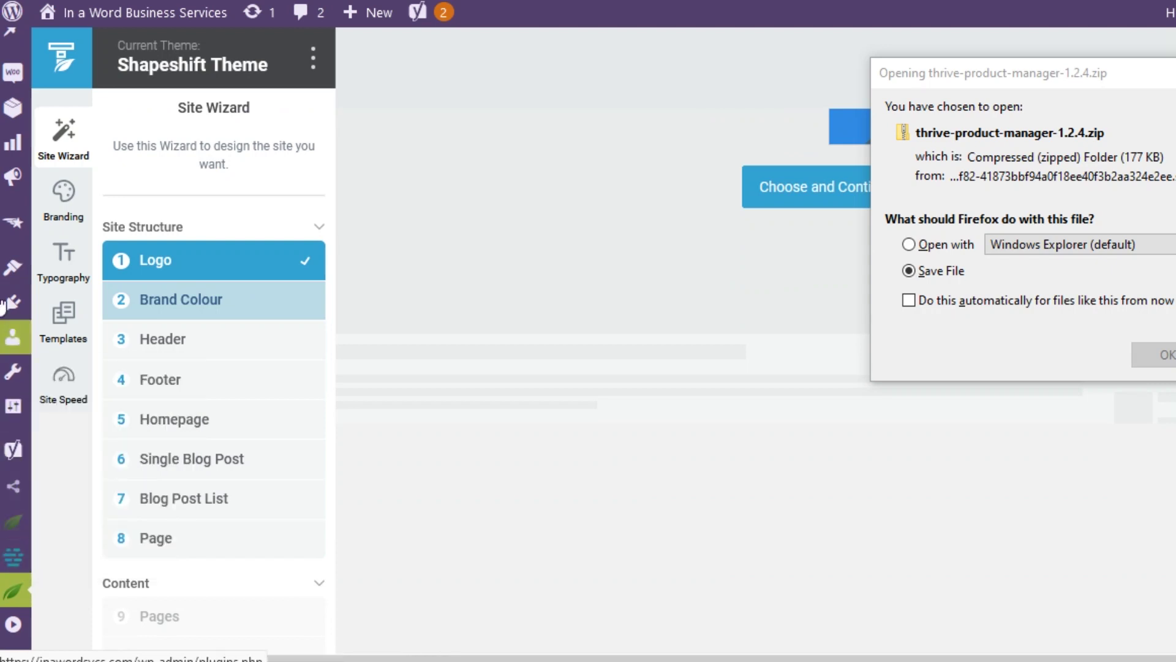
mouse_move(11, 306)
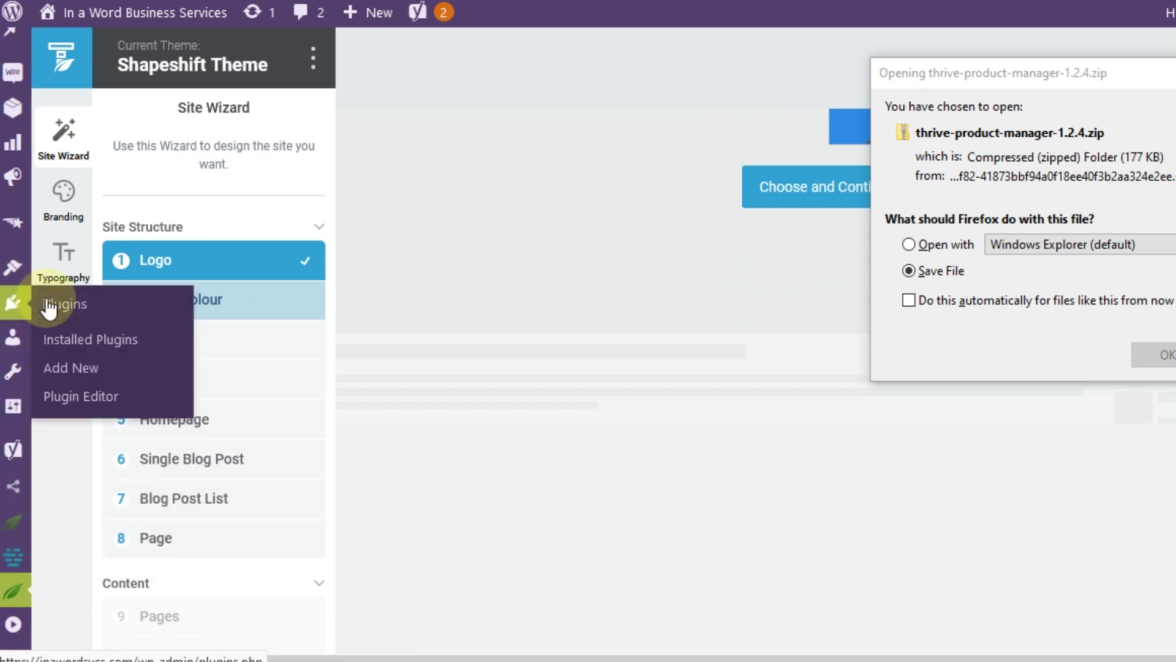
click(71, 367)
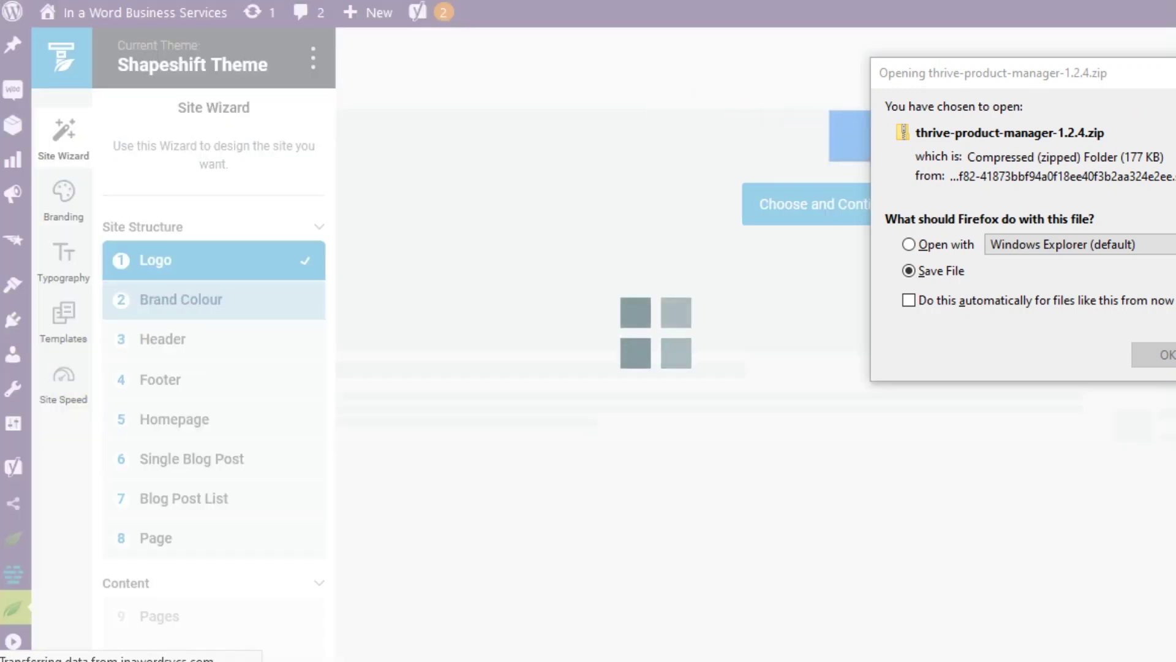
click(1168, 355)
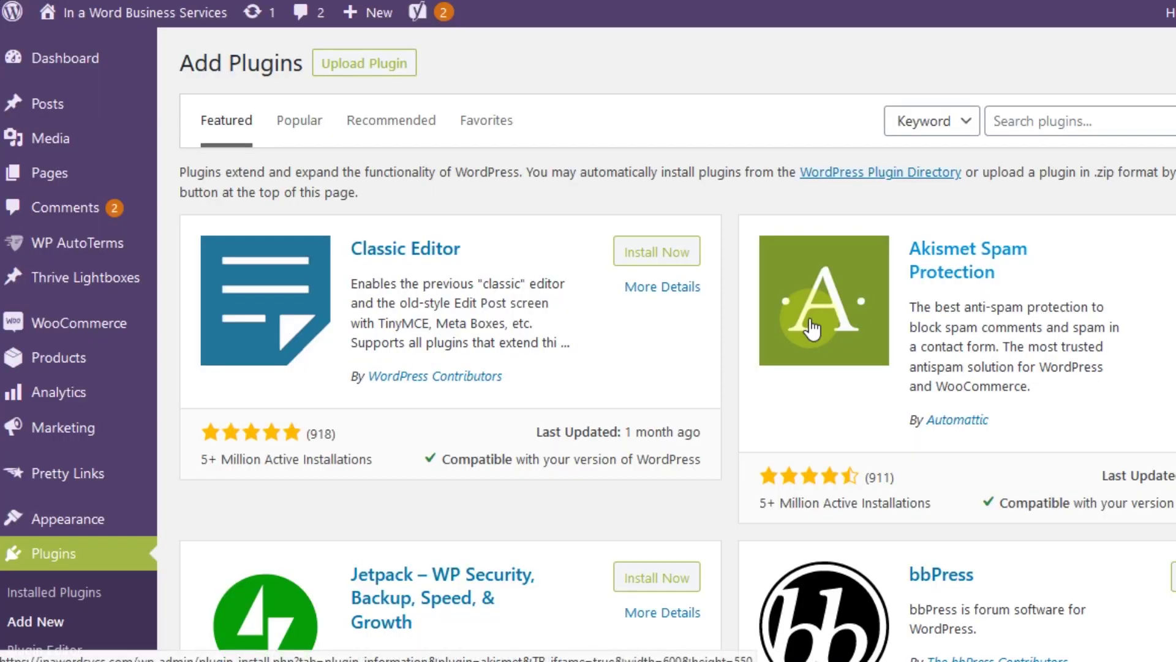
click(365, 77)
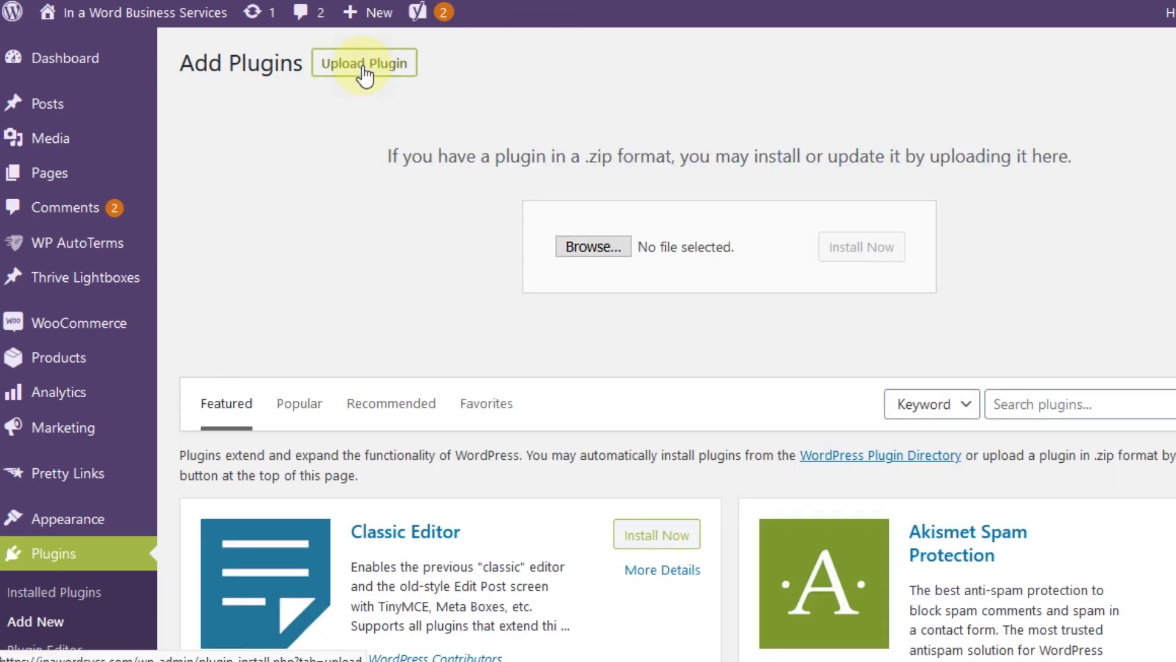
click(585, 251)
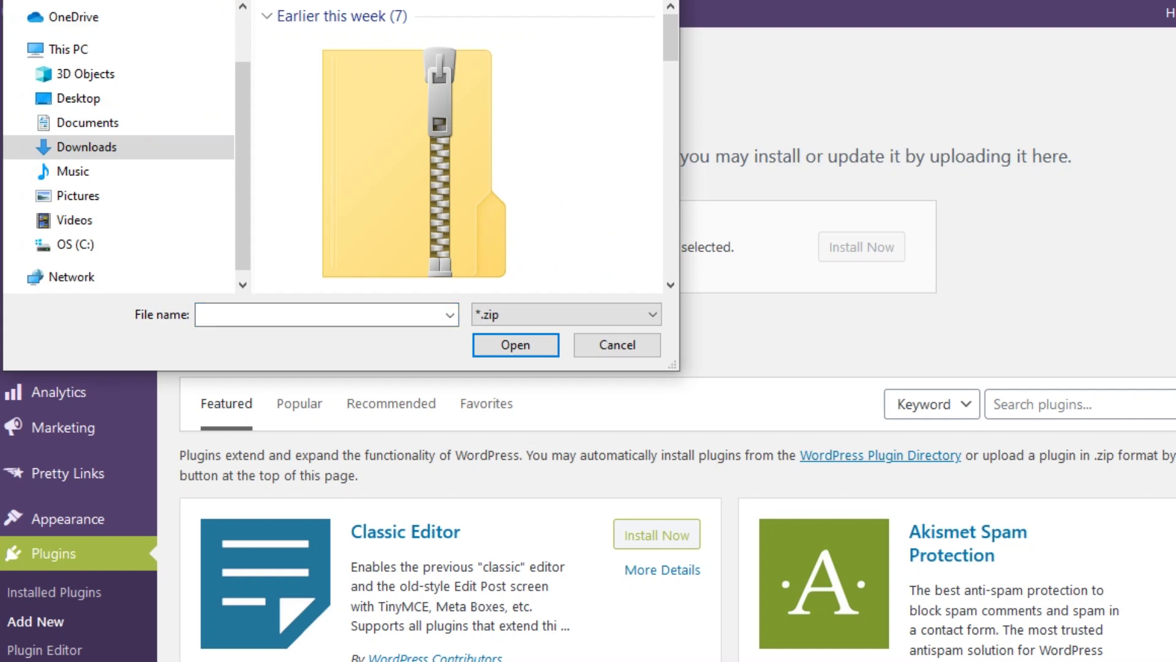
text(thrive)
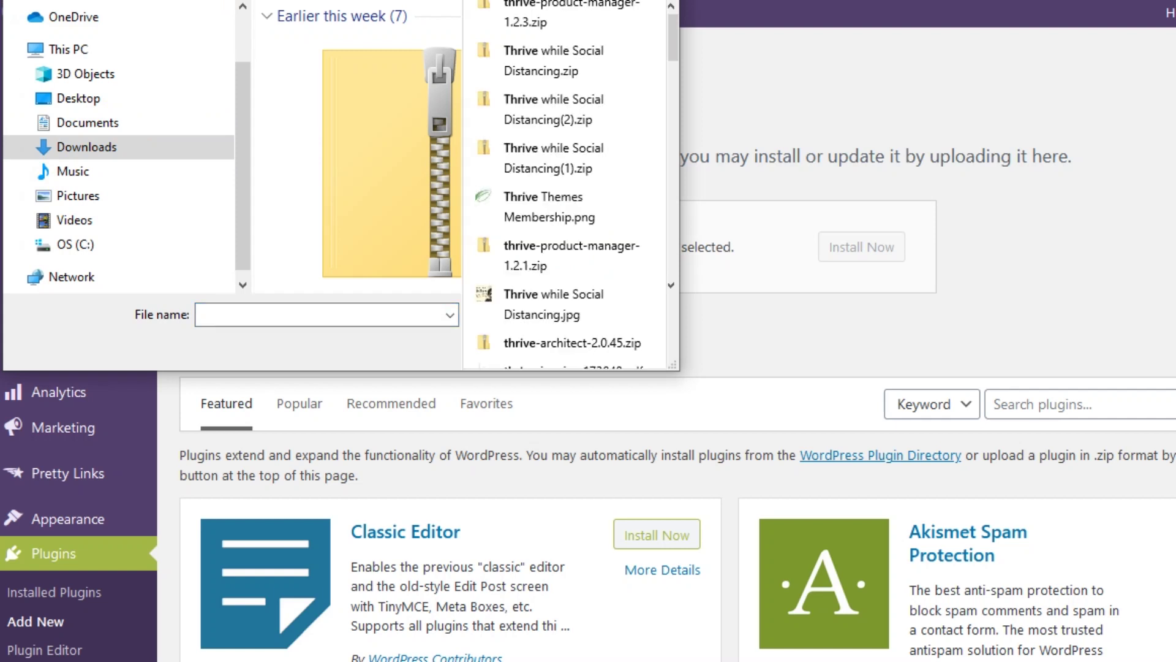
click(554, 15)
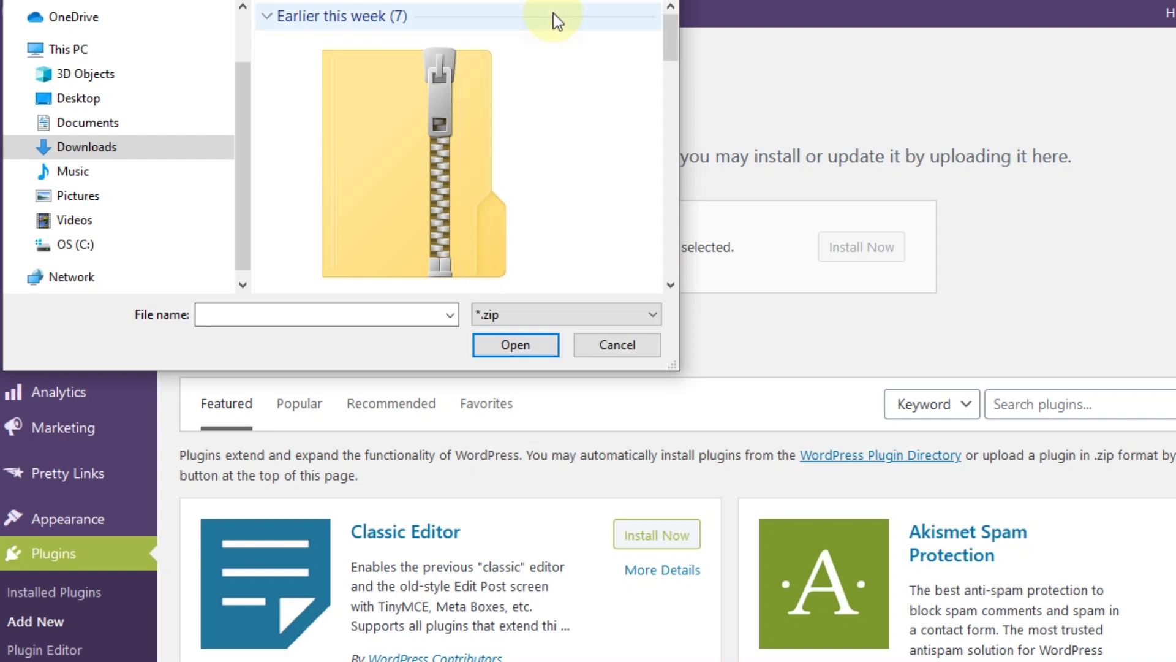
scroll(539, 245, down, 1)
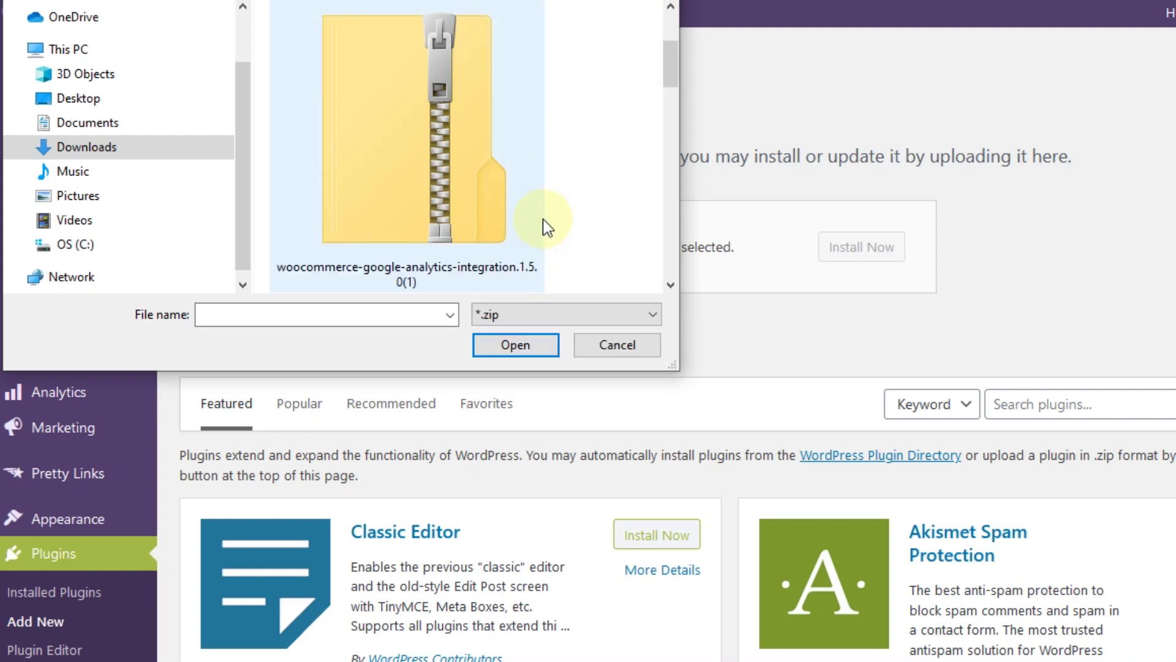
scroll(542, 219, down, 3)
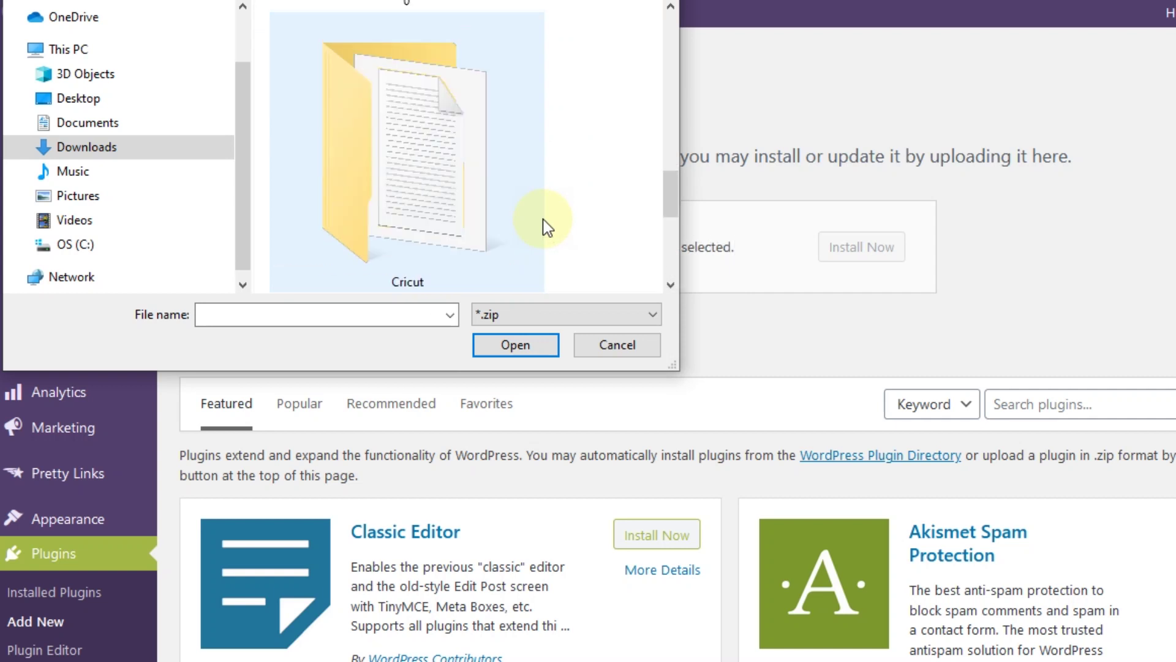
scroll(543, 219, up, 4)
click(582, 1)
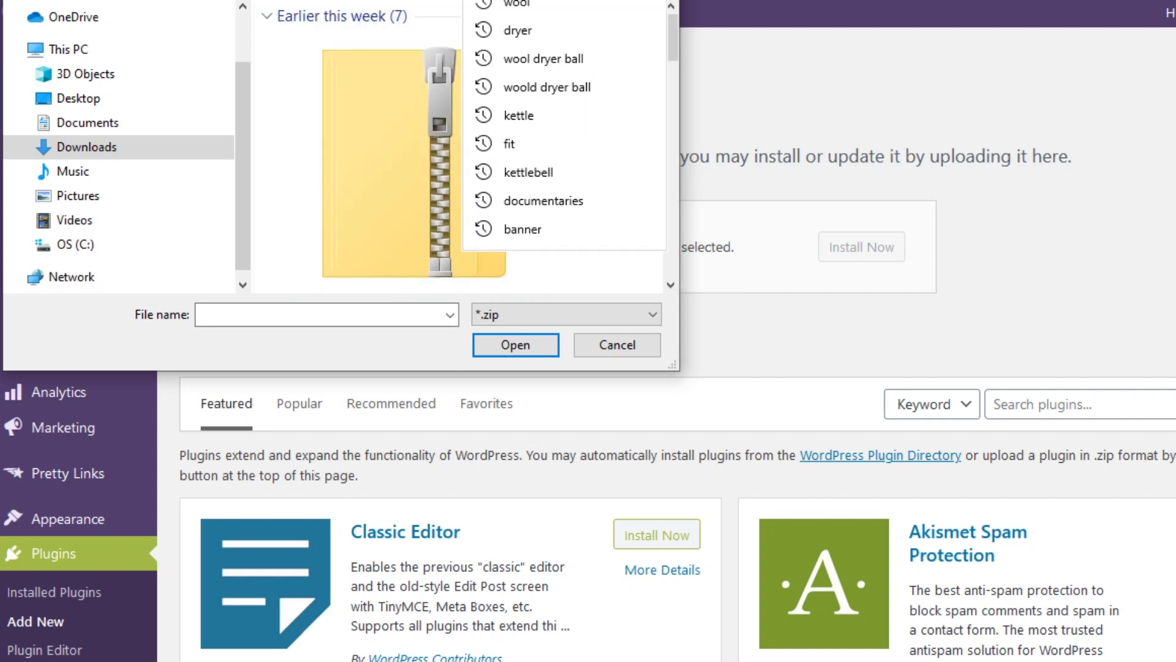
text(thrive)
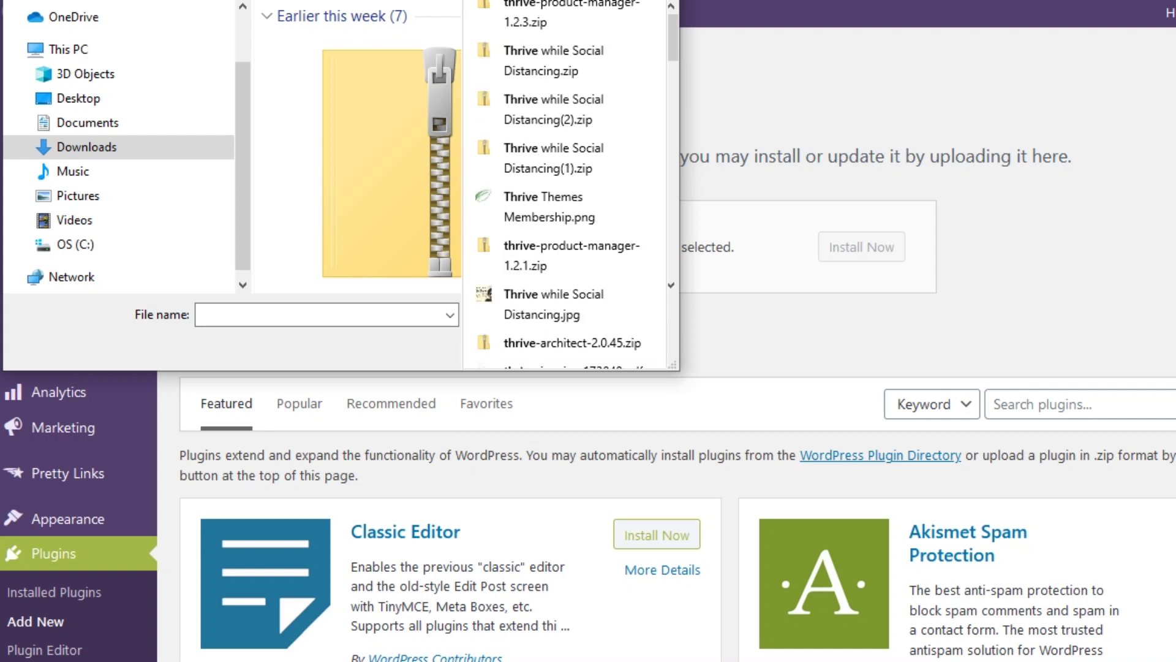
click(518, 17)
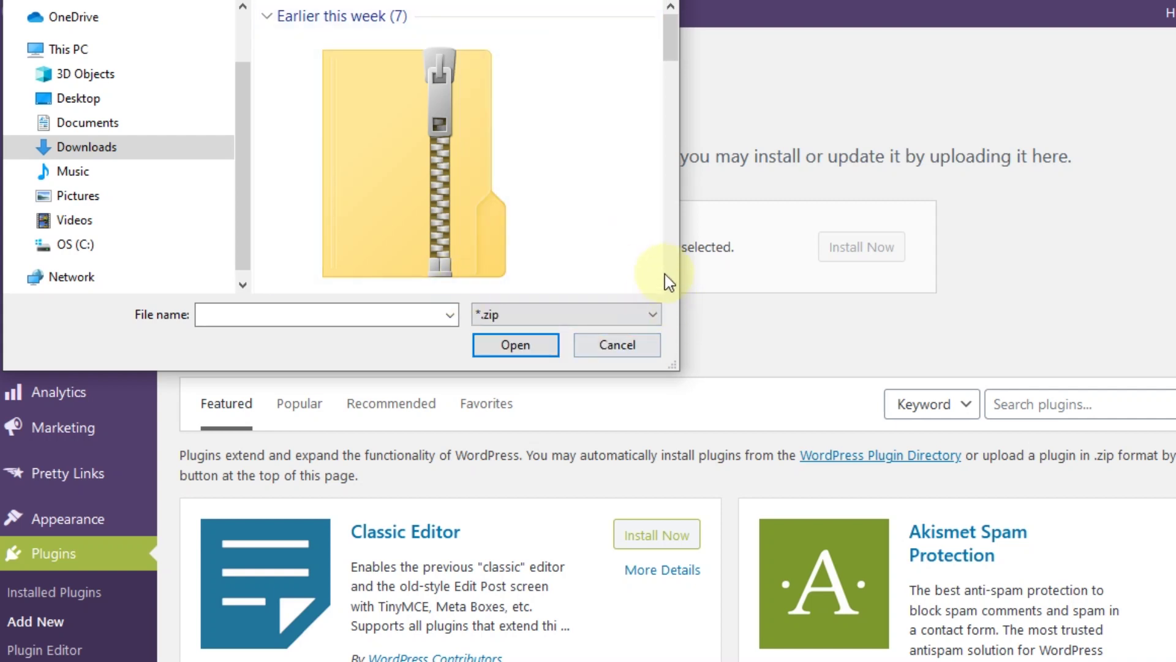
click(671, 284)
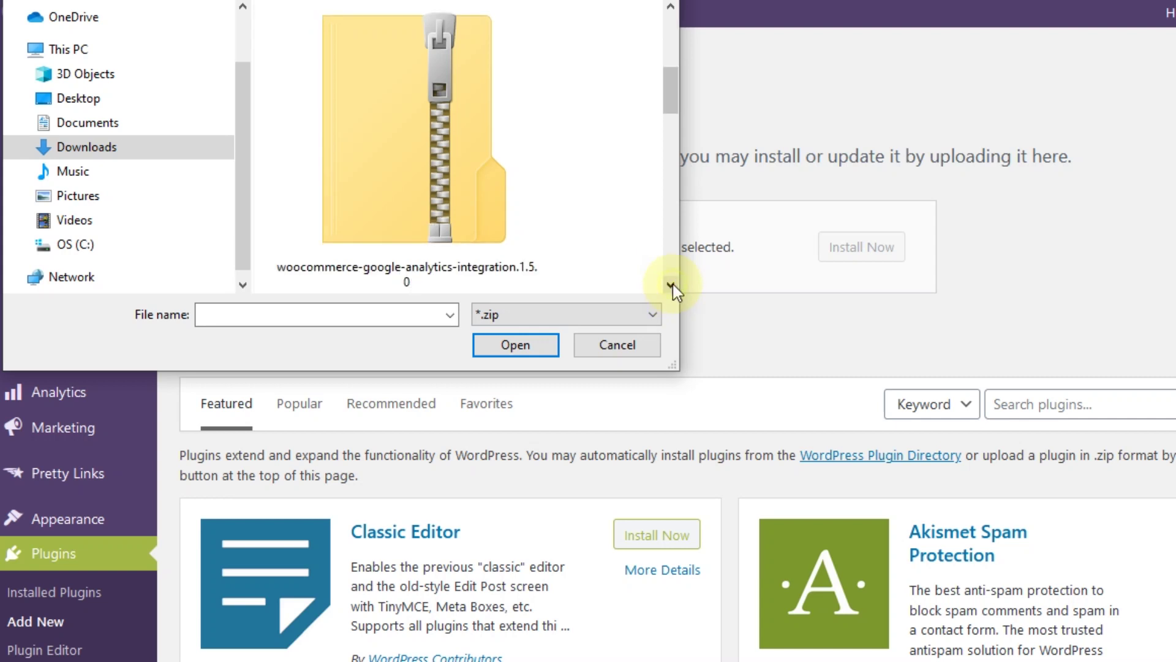
click(672, 285)
click(672, 285)
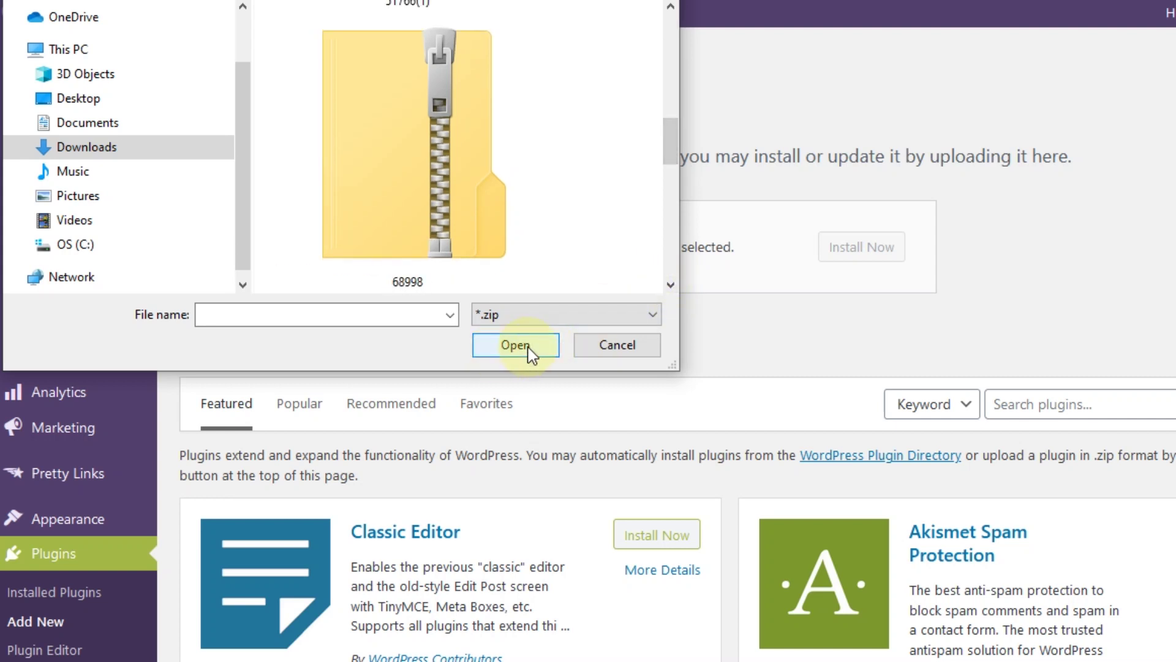
click(610, 348)
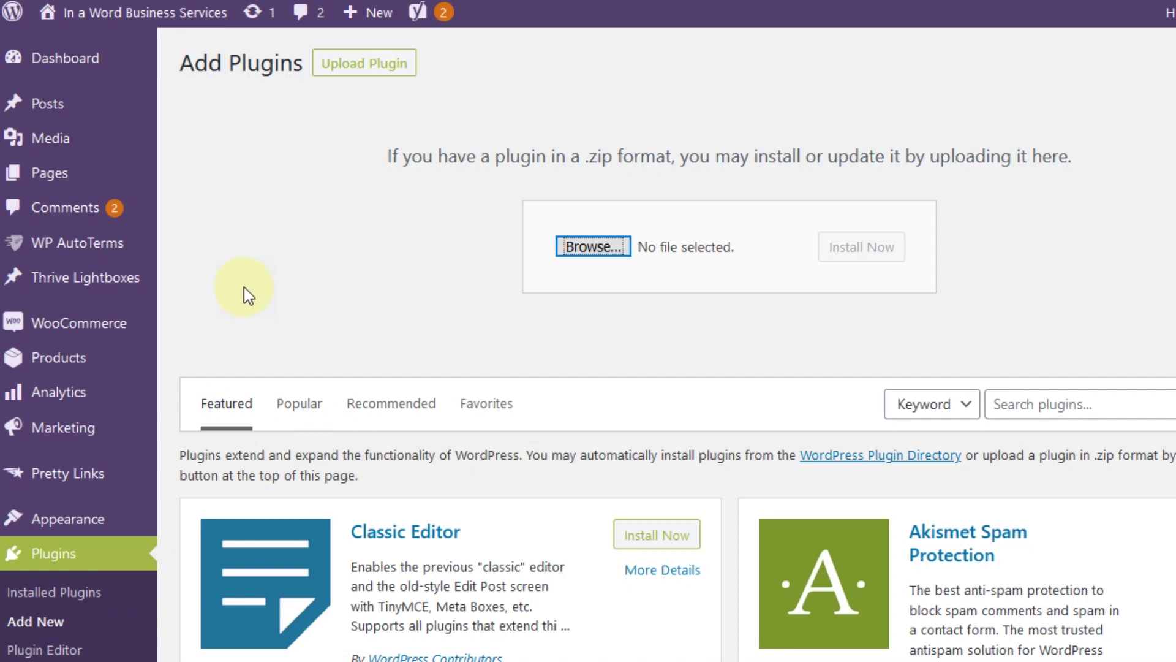
Open the Thrive Product Manager in the WordPress admin.
scroll(67, 468, down, 4)
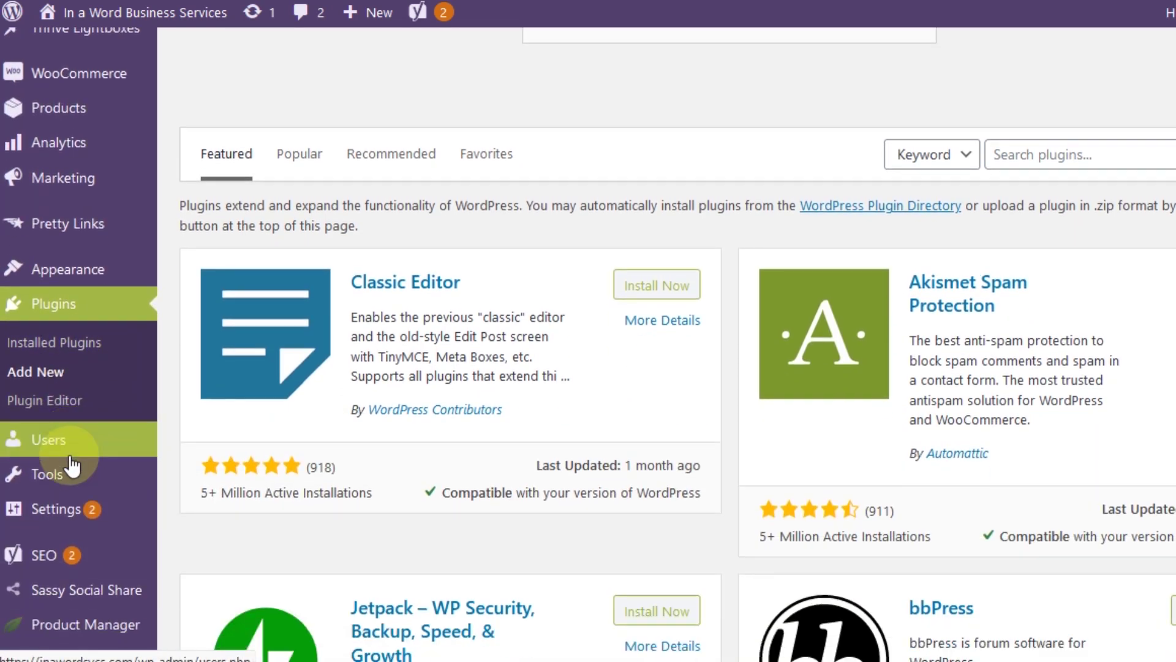
scroll(72, 465, down, 3)
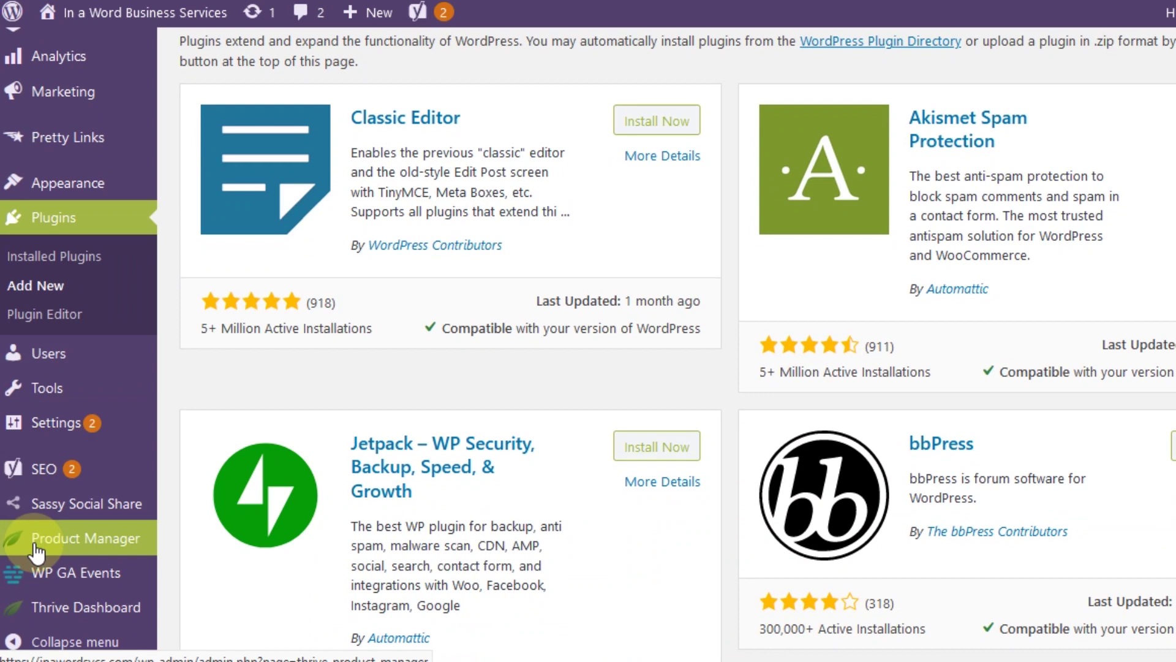
click(72, 540)
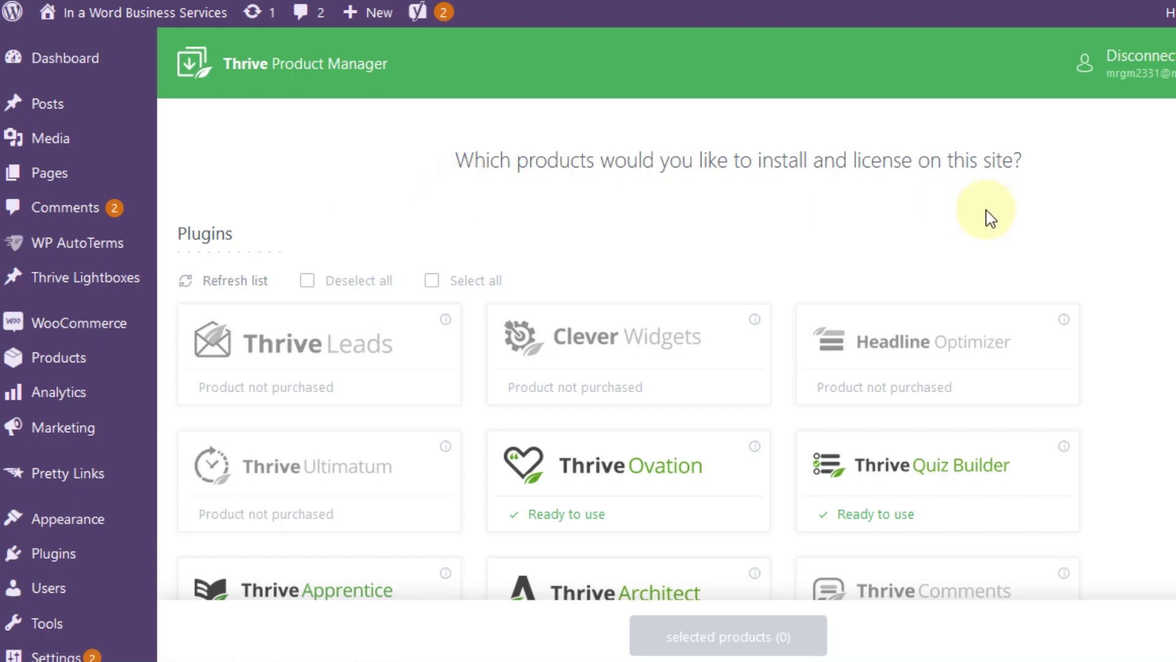
Review the availability of the listed Thrive plugins and Theme Builder themes, and the entries offered under Thrive Dashboard.
scroll(980, 271, down, 3)
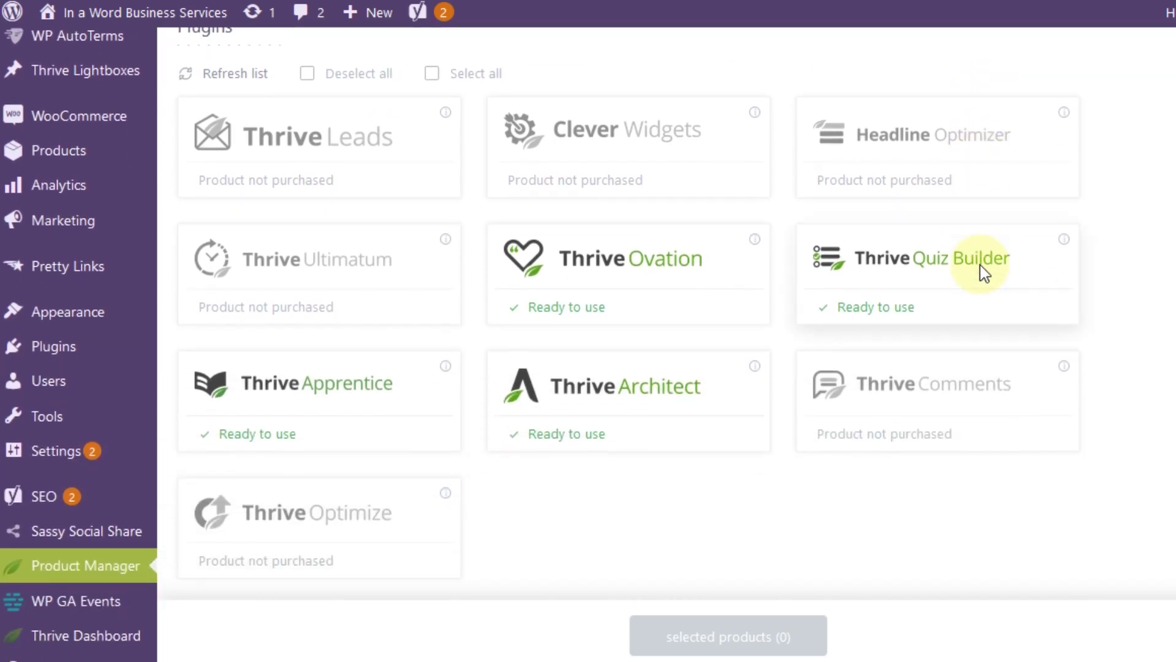
scroll(428, 374, down, 1)
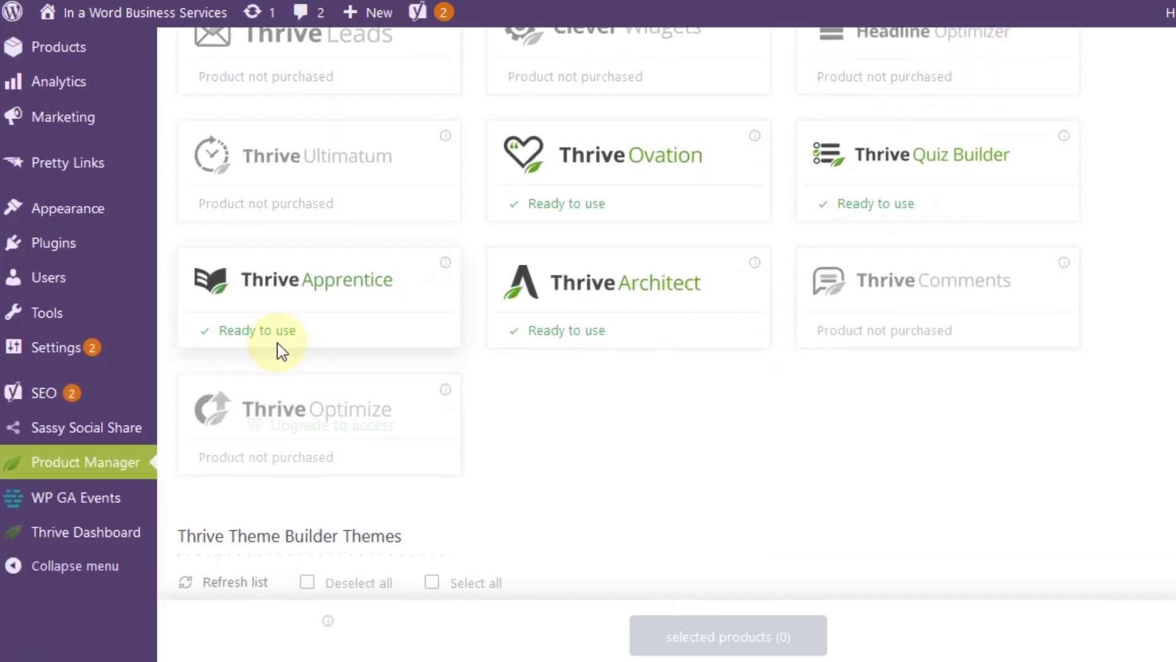
scroll(429, 306, up, 4)
scroll(716, 398, down, 2)
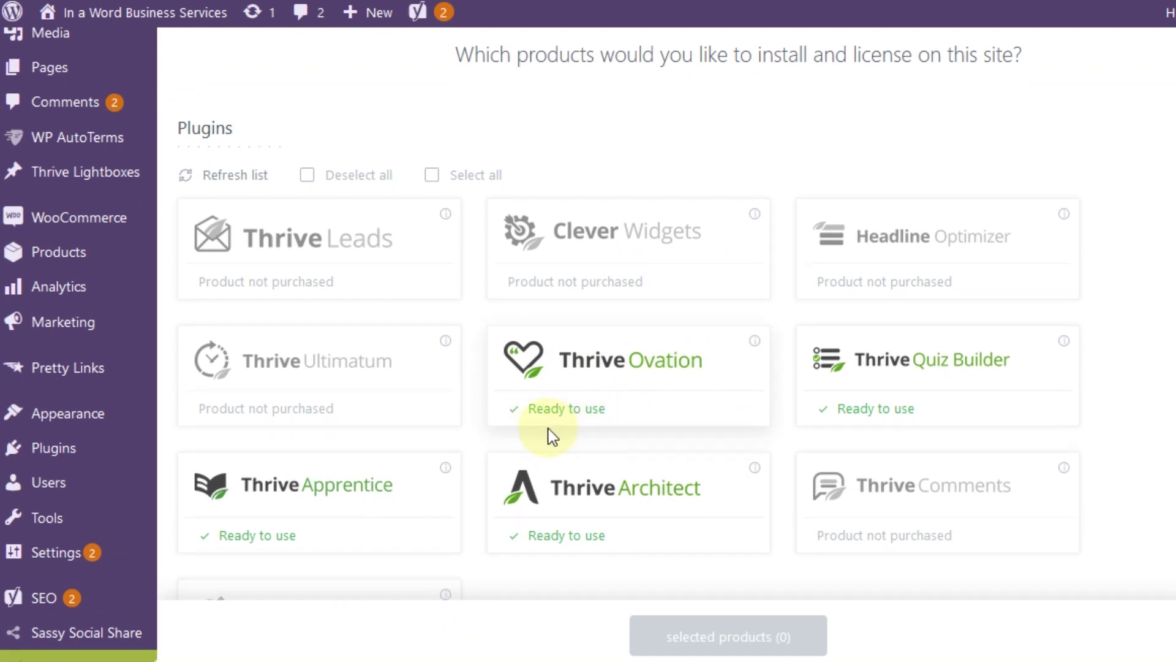
scroll(552, 433, down, 2)
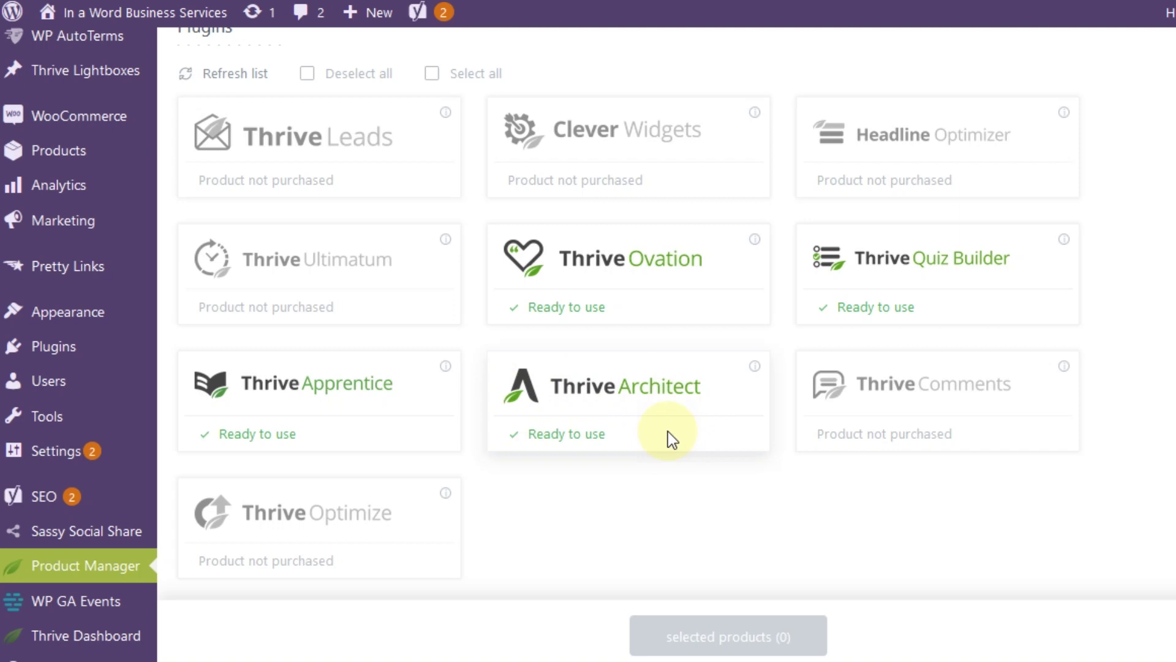
scroll(674, 421, down, 7)
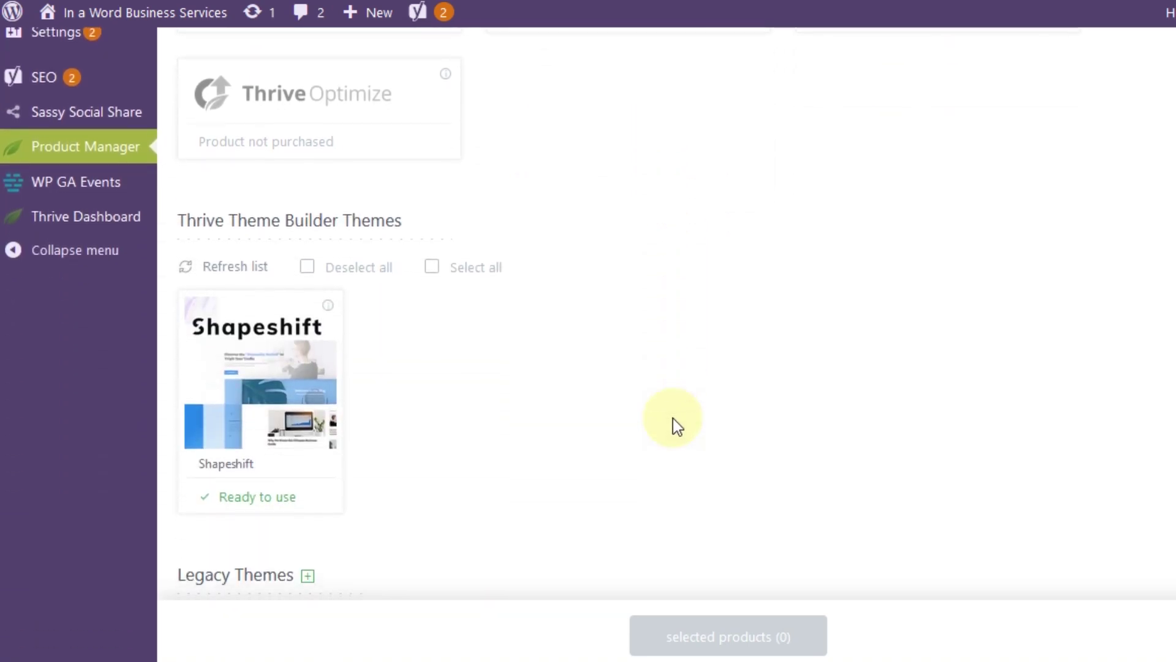
scroll(677, 425, down, 1)
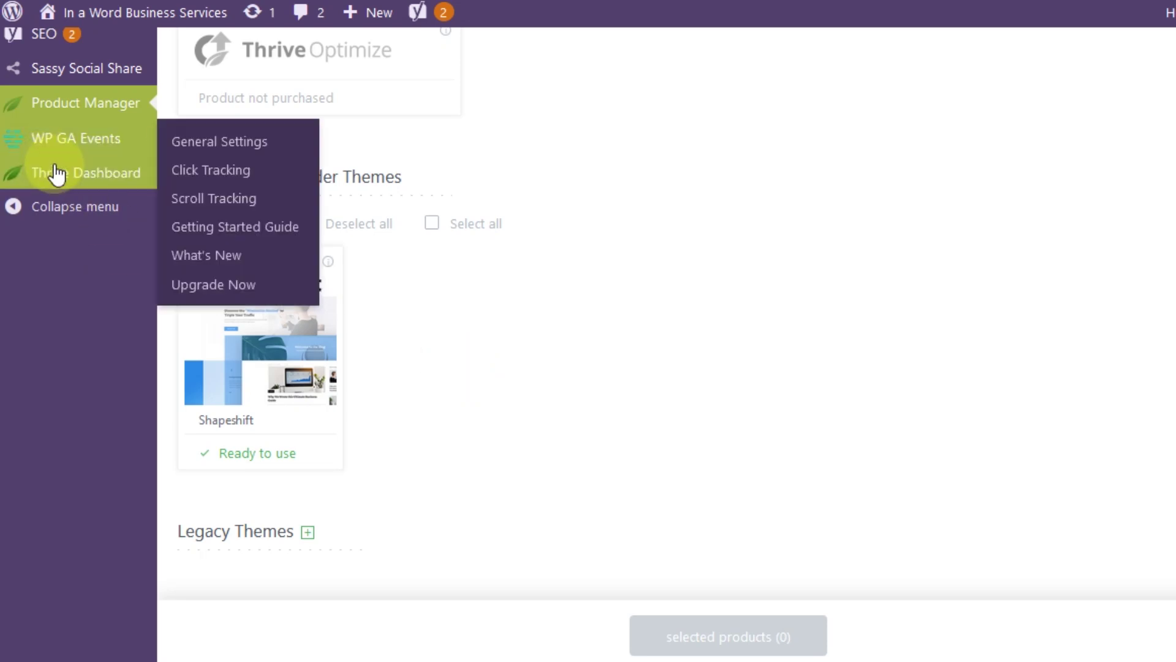
mouse_move(59, 180)
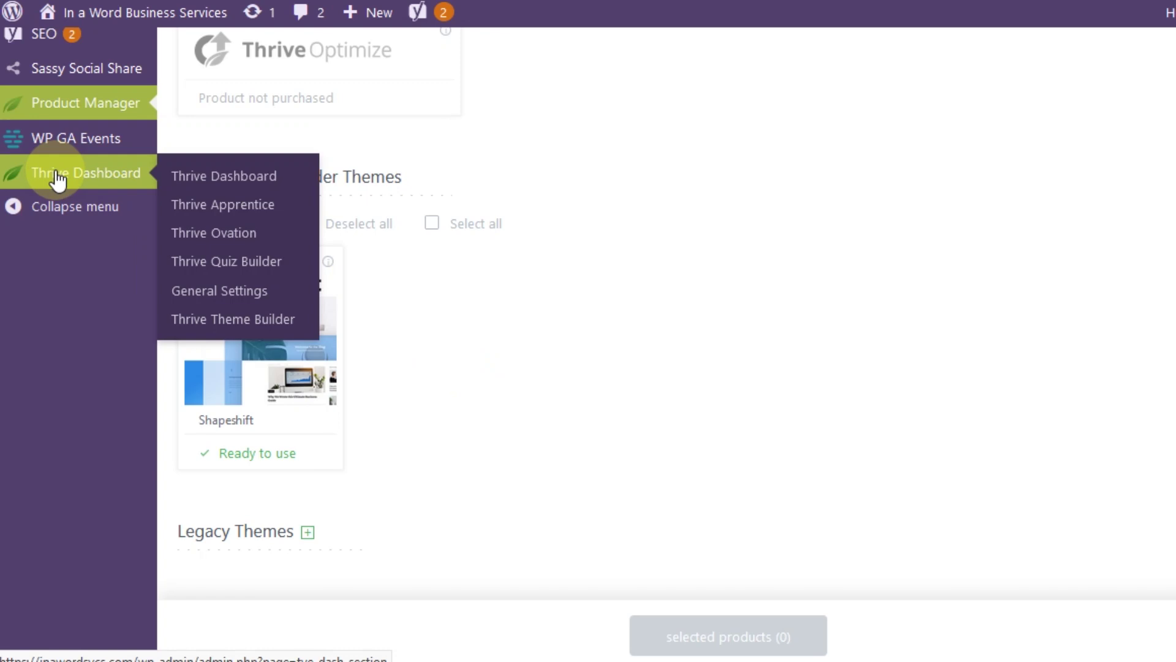